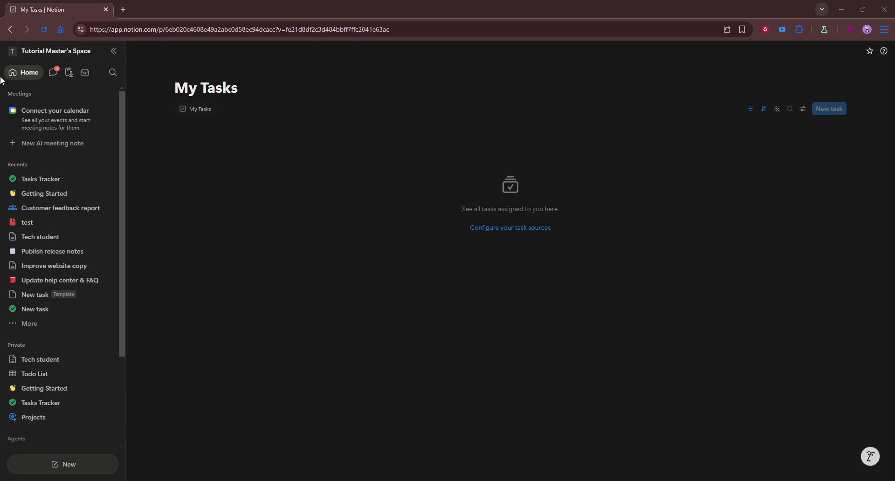
Step: Create a new private page titled "Main team dashboard"
scroll(88, 326, down, 2)
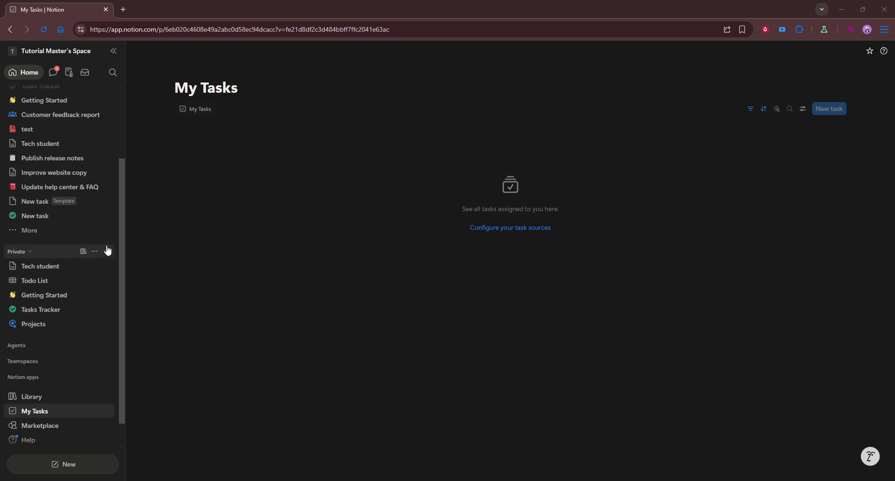
click(106, 252)
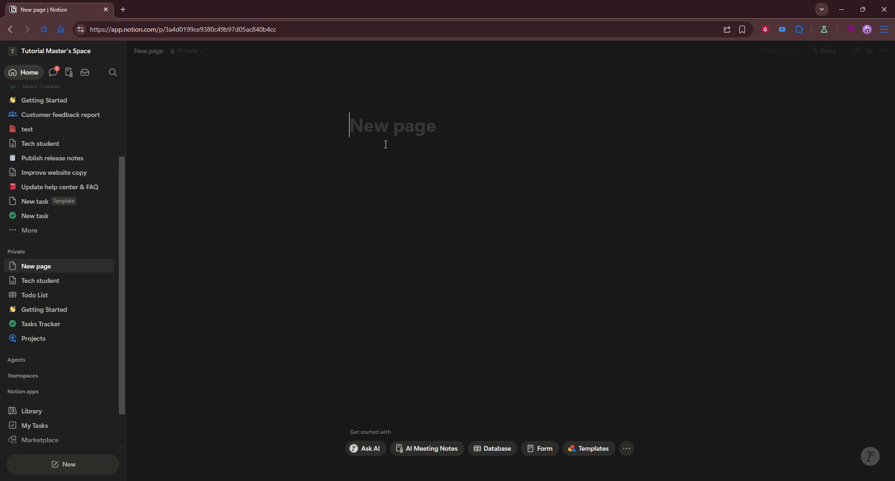
text(M)
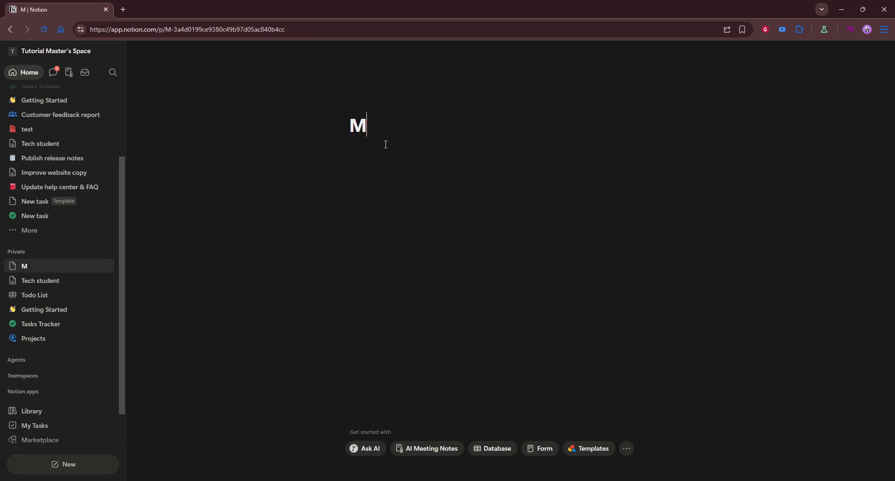
text(ain team dashboard)
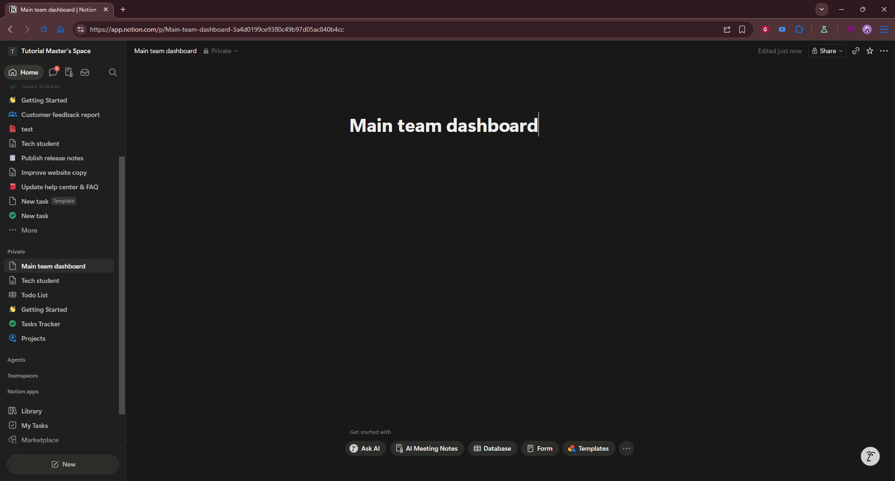
Step: Add an inline database to the page body from the Tasks Tracker template, keeping its preselected features and views
click(577, 207)
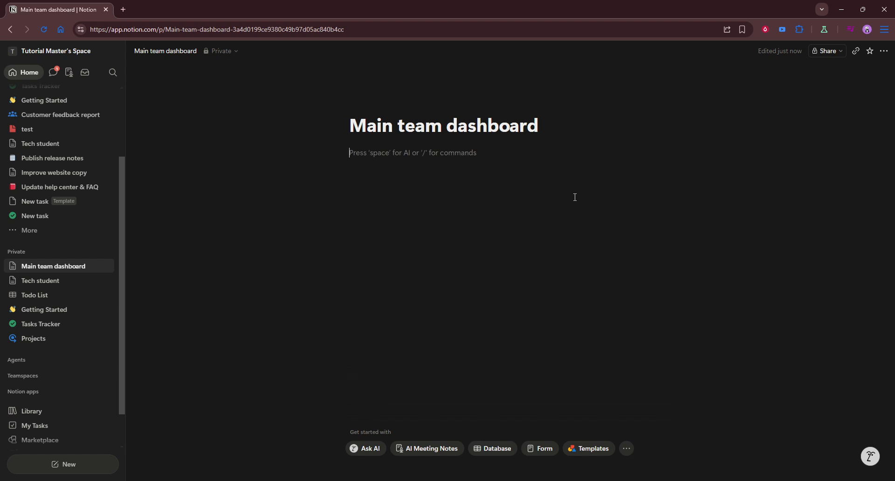
text(/)
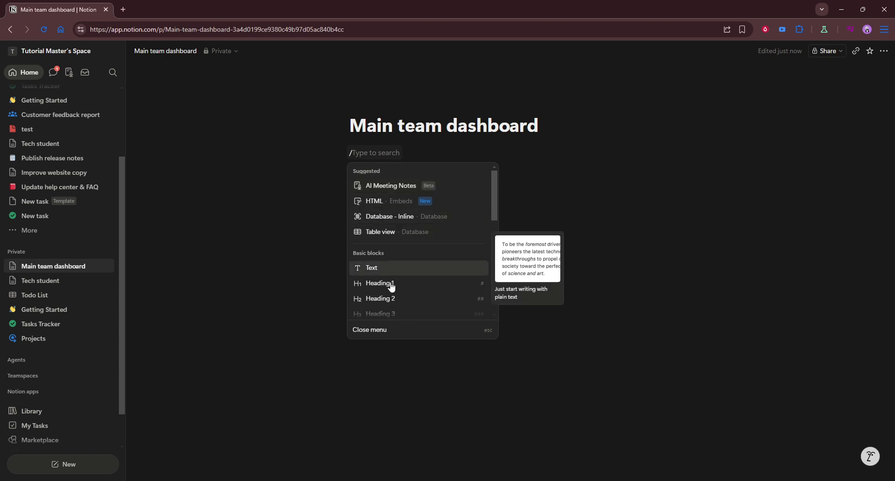
text(da)
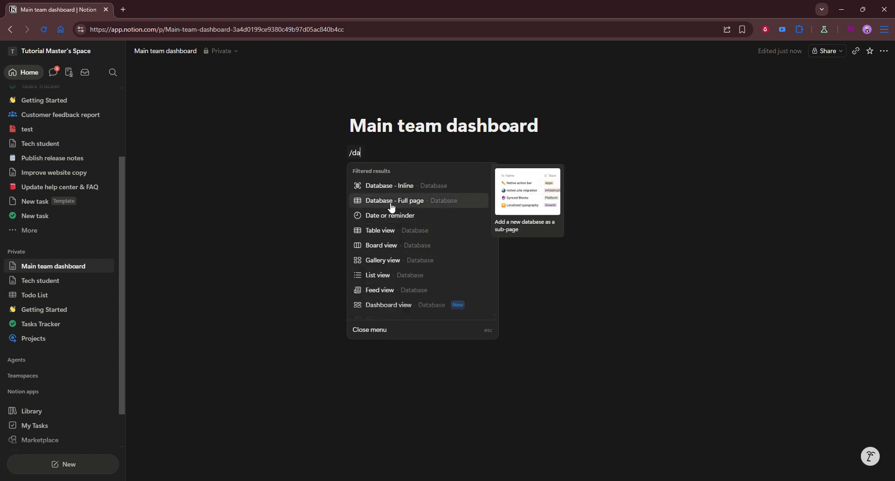
click(387, 187)
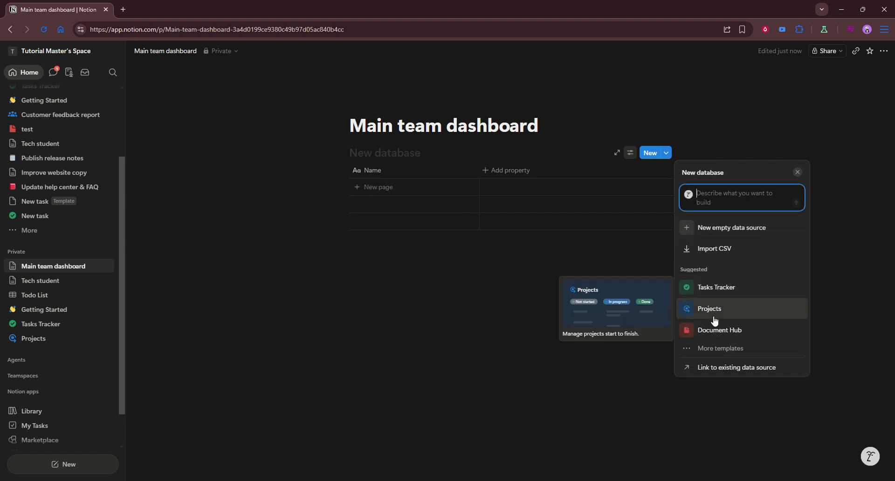
click(725, 292)
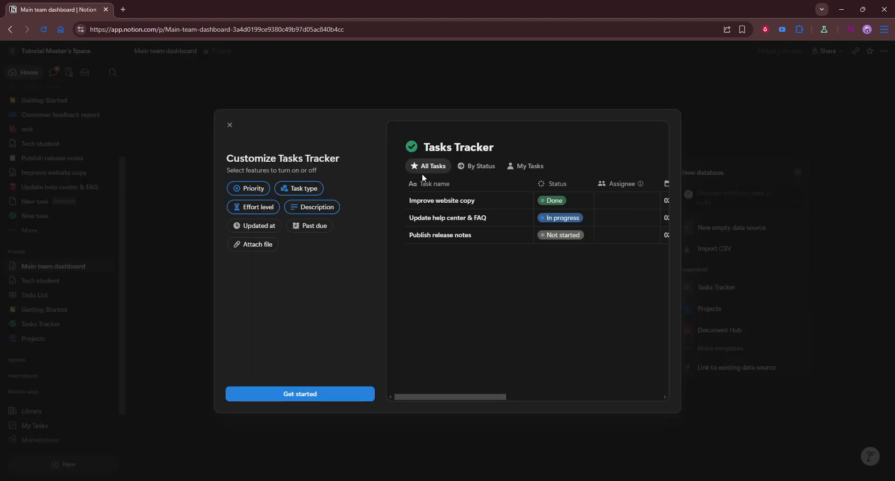
click(349, 395)
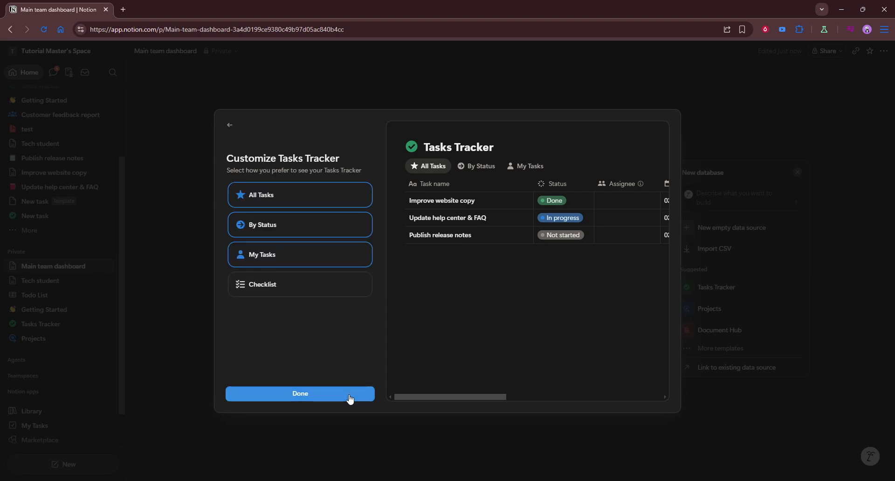
click(352, 390)
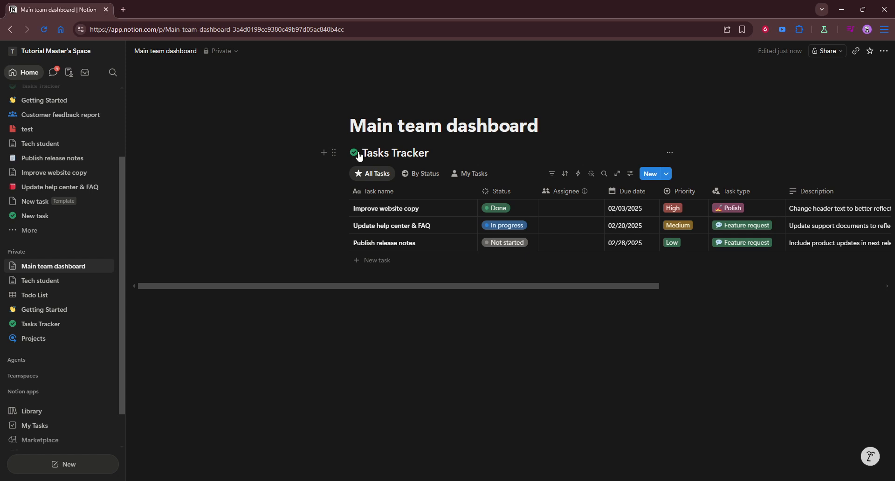
Step: Duplicate the Tasks Tracker database on the page and rename the copy "Projects"
click(334, 152)
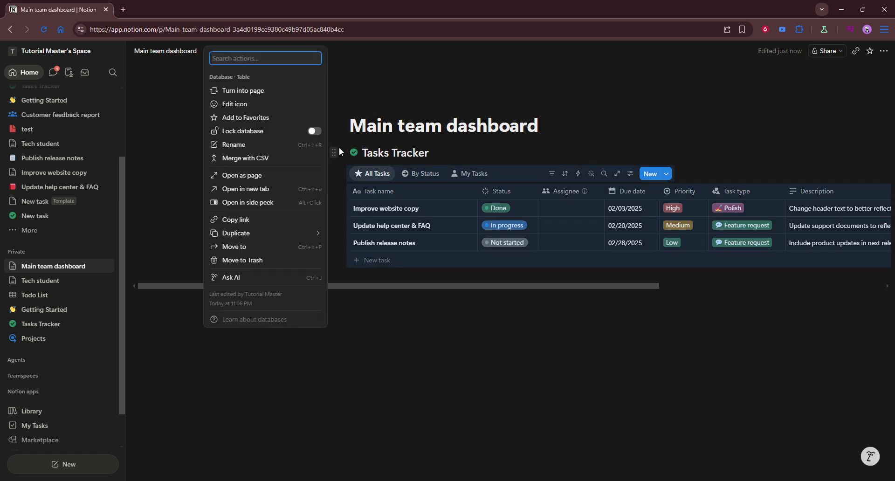
click(340, 147)
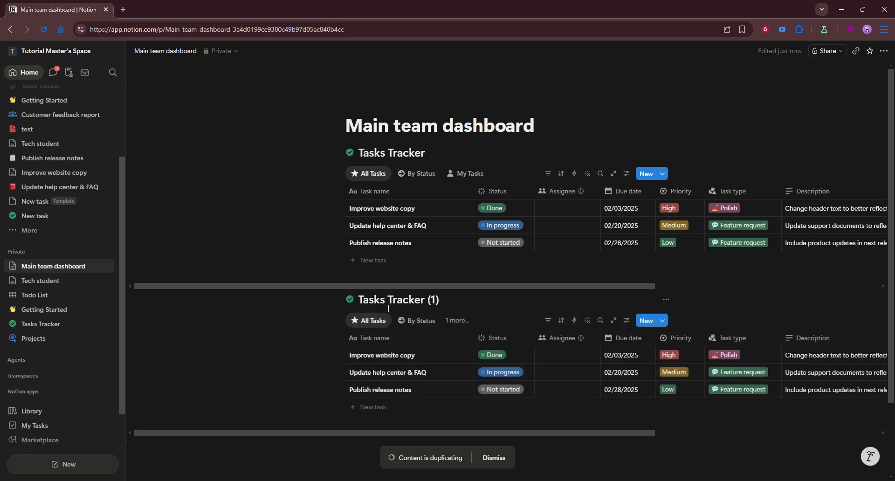
double_click(390, 301)
click(400, 290)
click(442, 297)
key(ctrl+a)
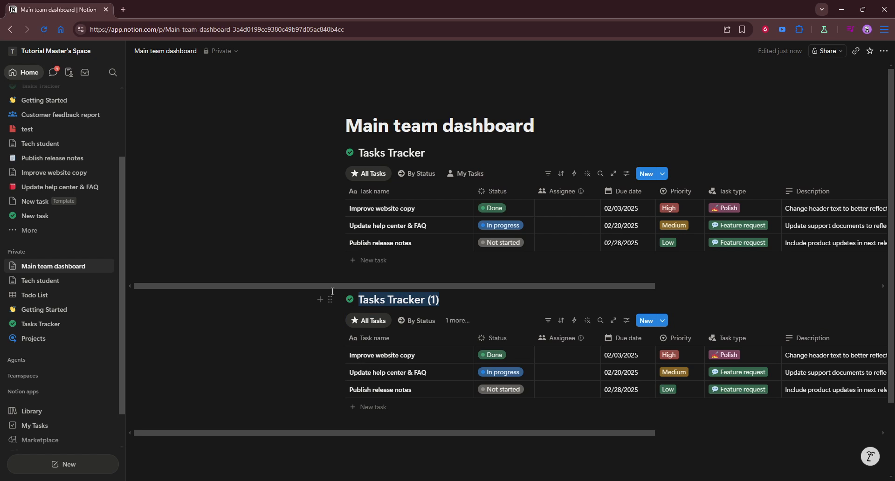
text(Projects)
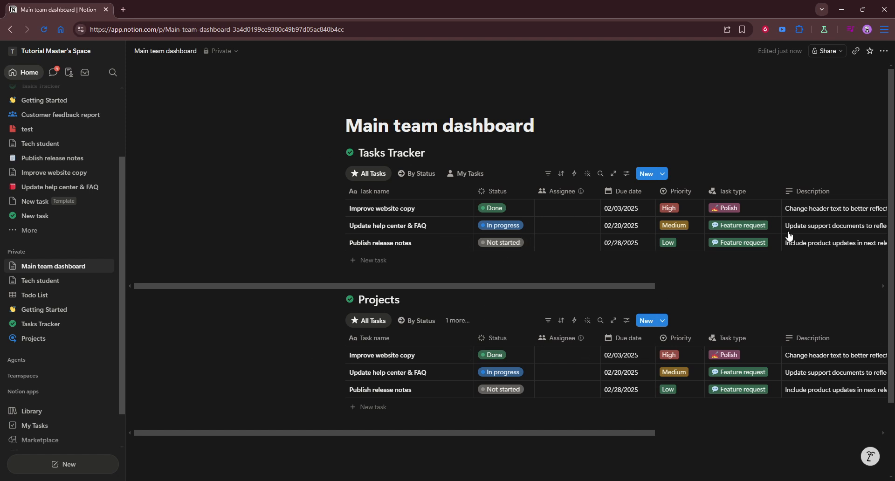
drag(619, 429, 709, 421)
drag(599, 289, 696, 289)
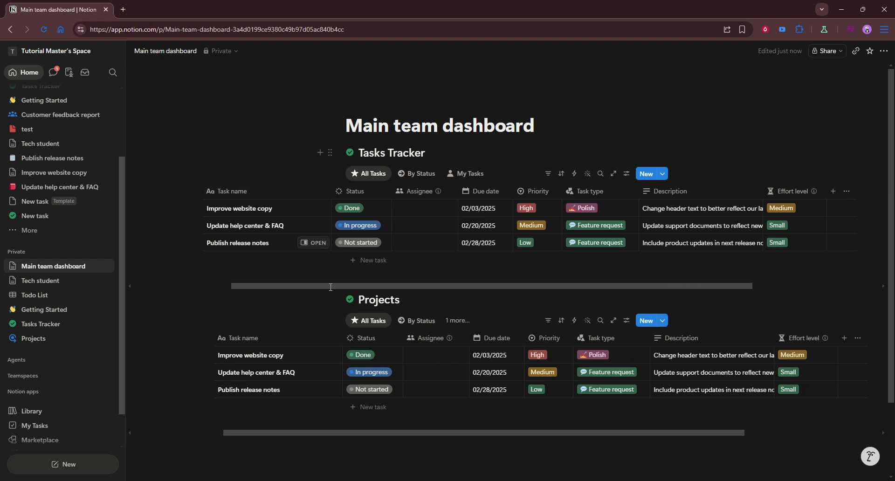
scroll(466, 359, down, 1)
scroll(472, 331, up, 1)
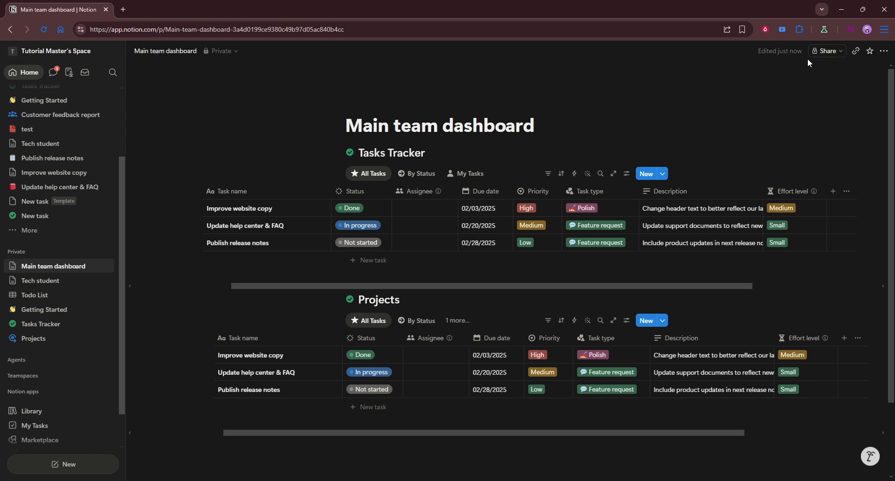
Step: Review the dashboard page's sharing options, including the general access choices and the invitation form
click(825, 50)
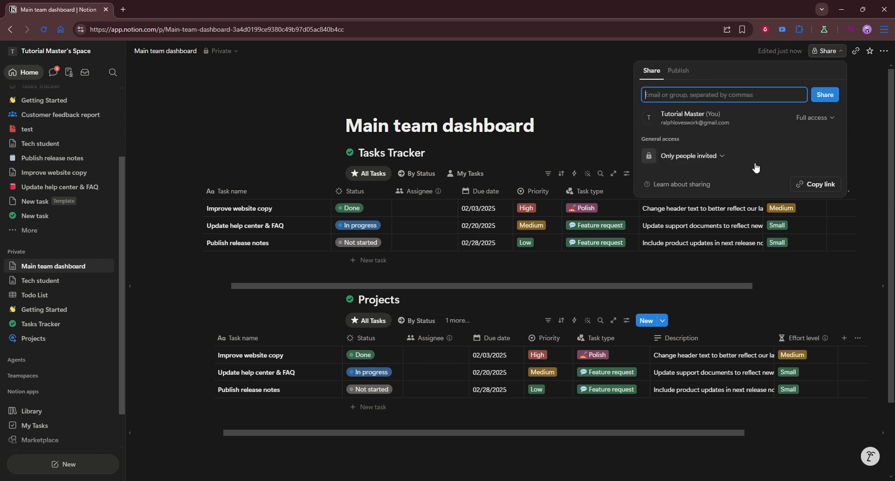
click(716, 155)
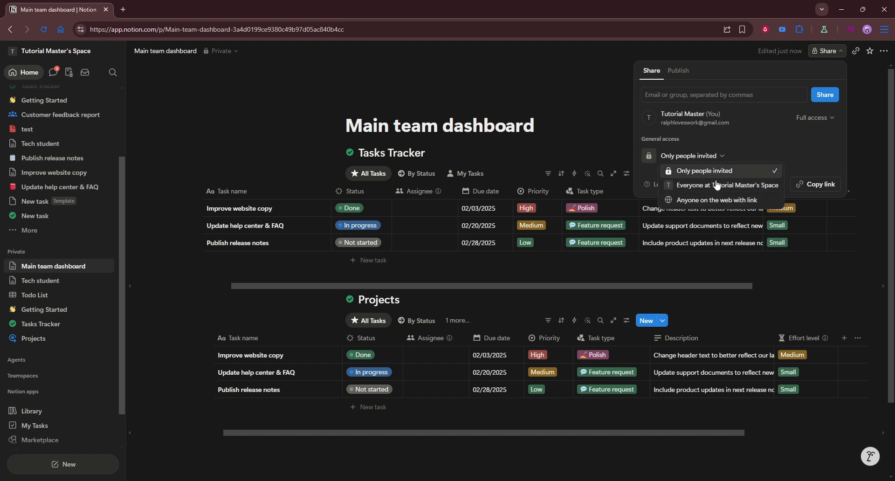
click(720, 157)
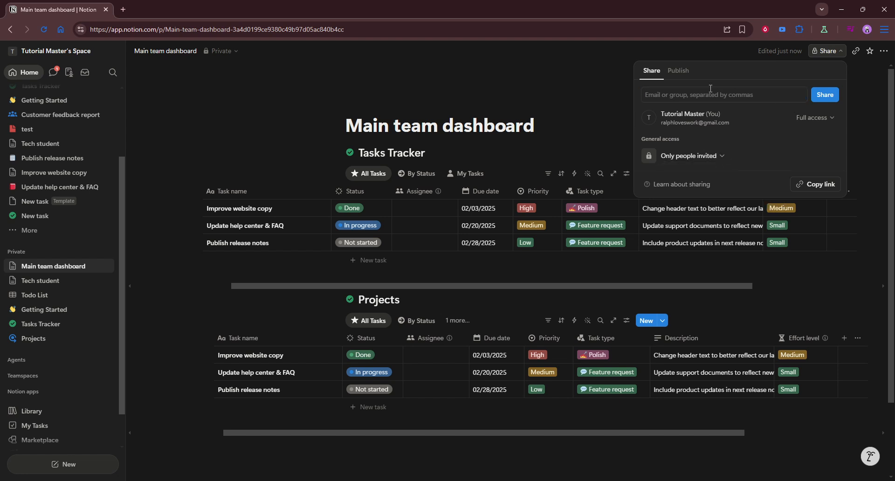
click(823, 100)
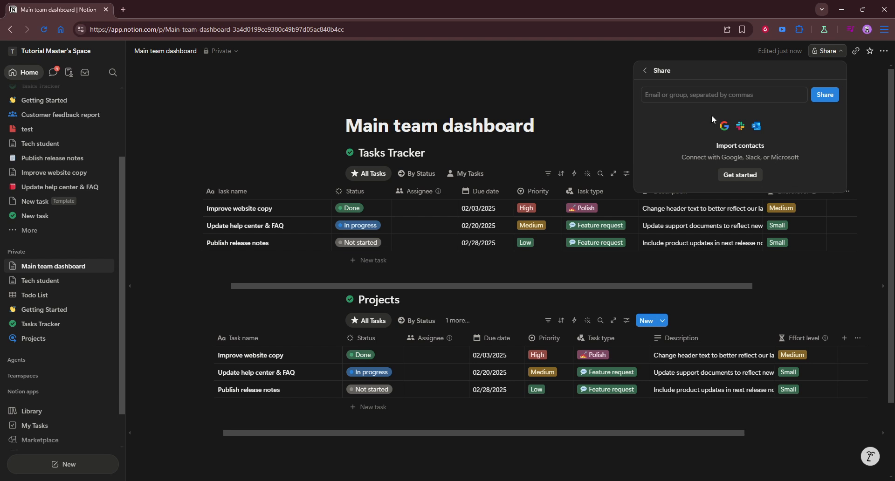
click(419, 86)
scroll(362, 198, down, 2)
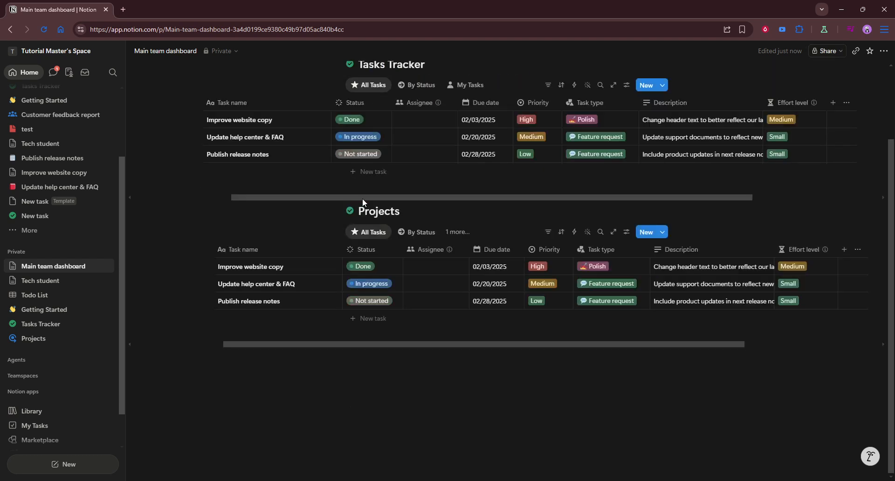
click(422, 392)
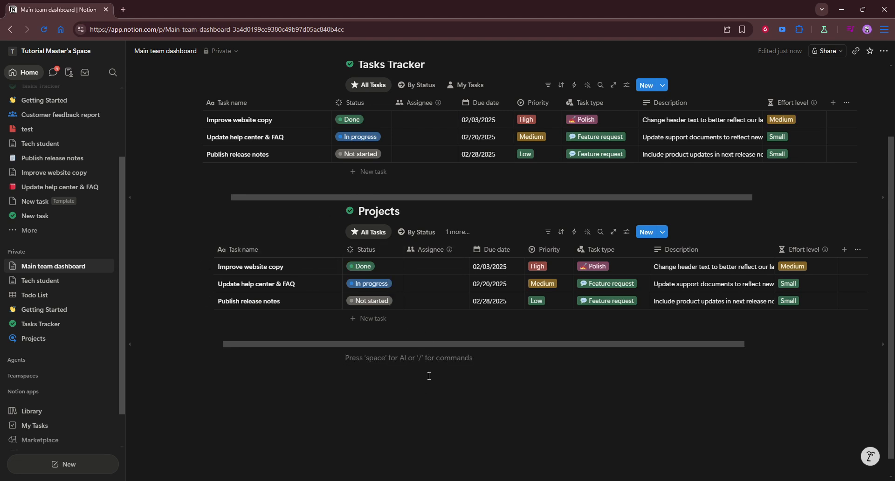
text(/)
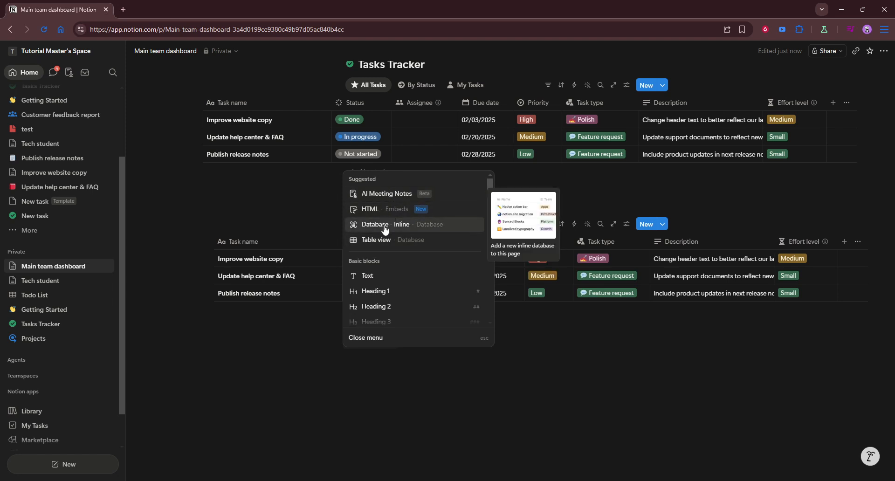
click(387, 340)
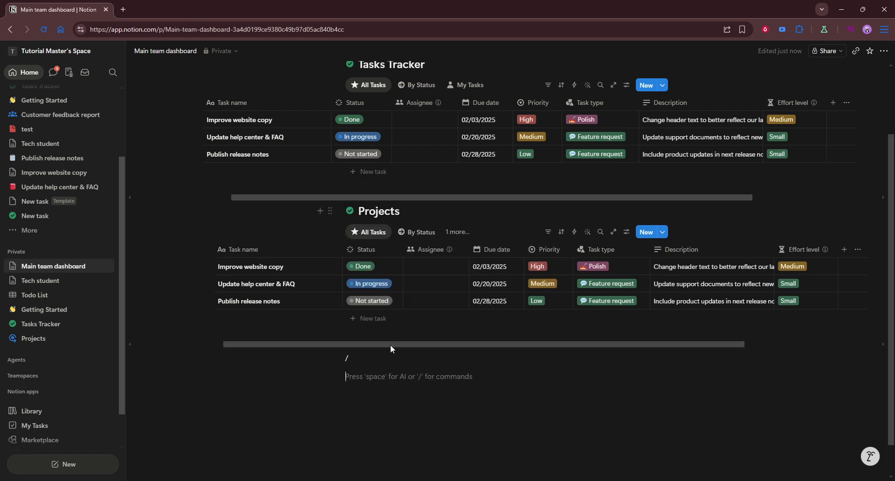
key(BackSpace)
key(BackSpace)
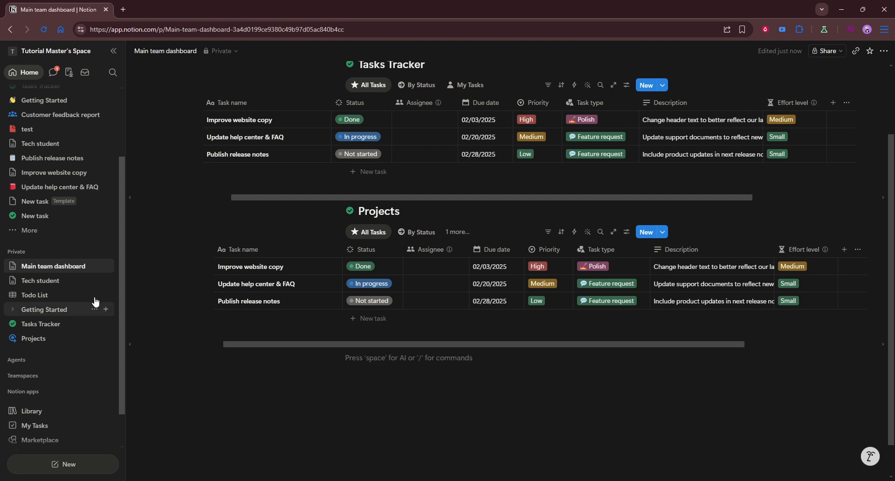
mouse_move(47, 267)
mouse_down()
mouse_move(45, 342)
mouse_move(52, 268)
mouse_up()
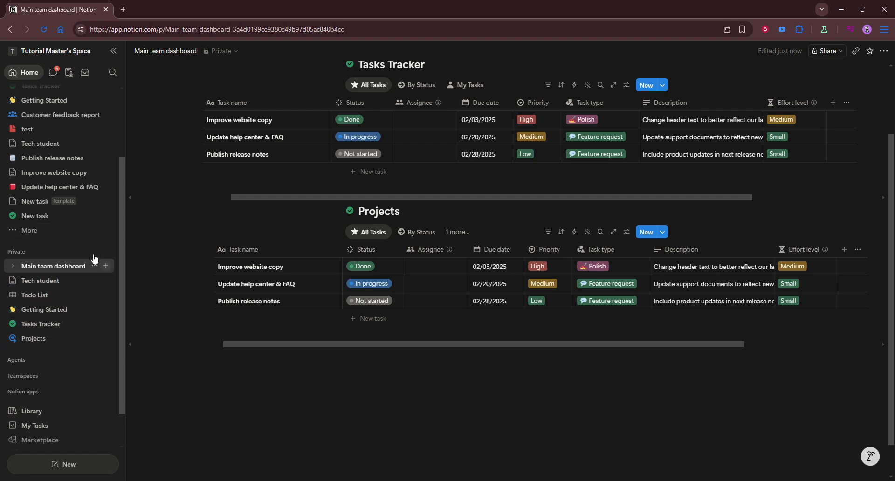